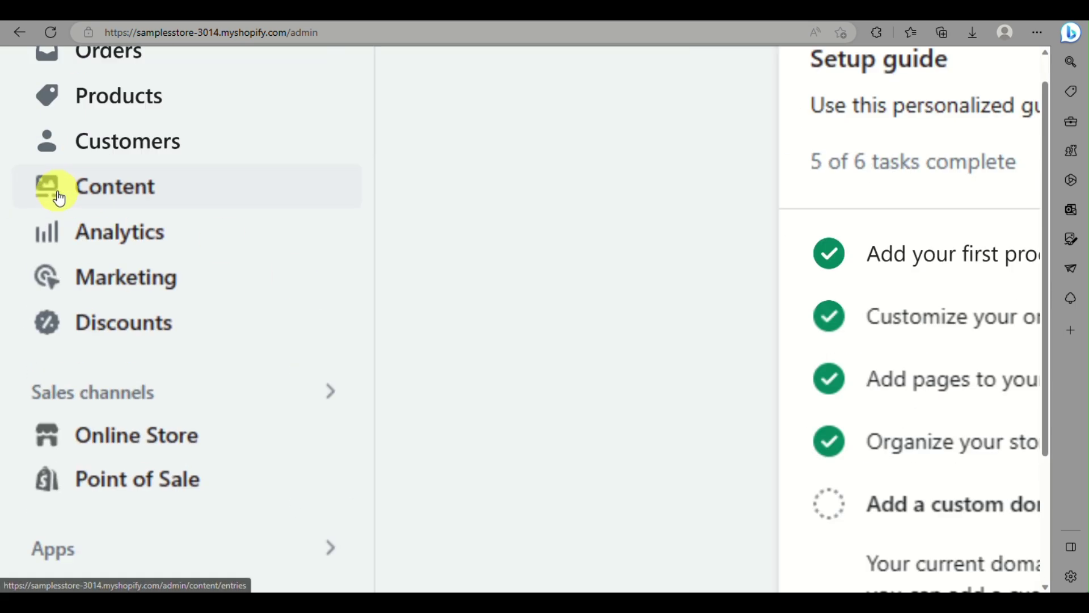
- Navigate from the admin home to the store's product list via the Content section
{"action": "left_click", "coordinate": [57, 195]}
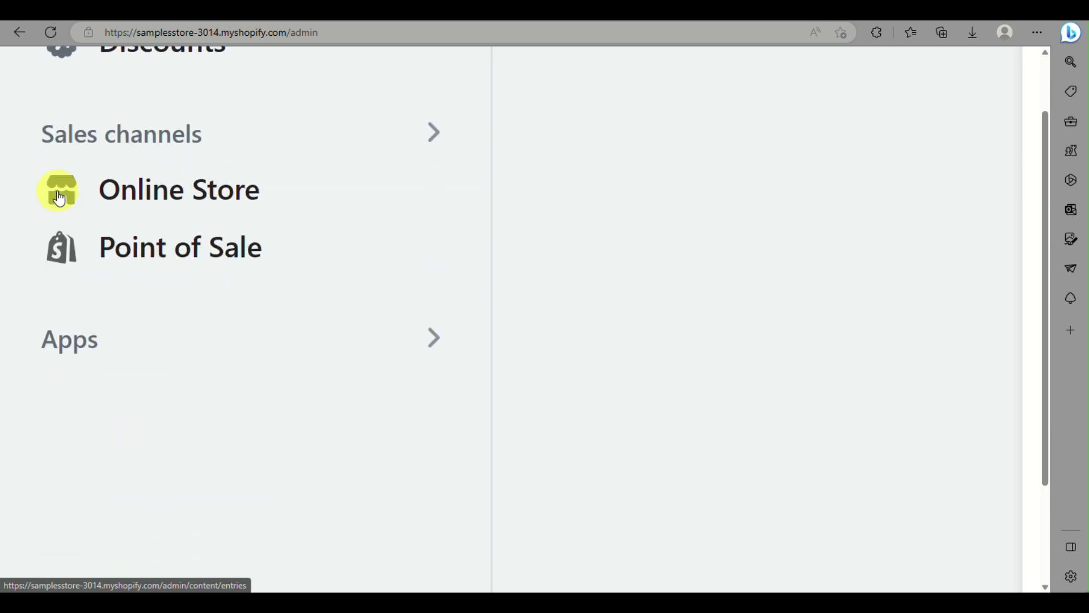
{"action": "left_click", "coordinate": [58, 195]}
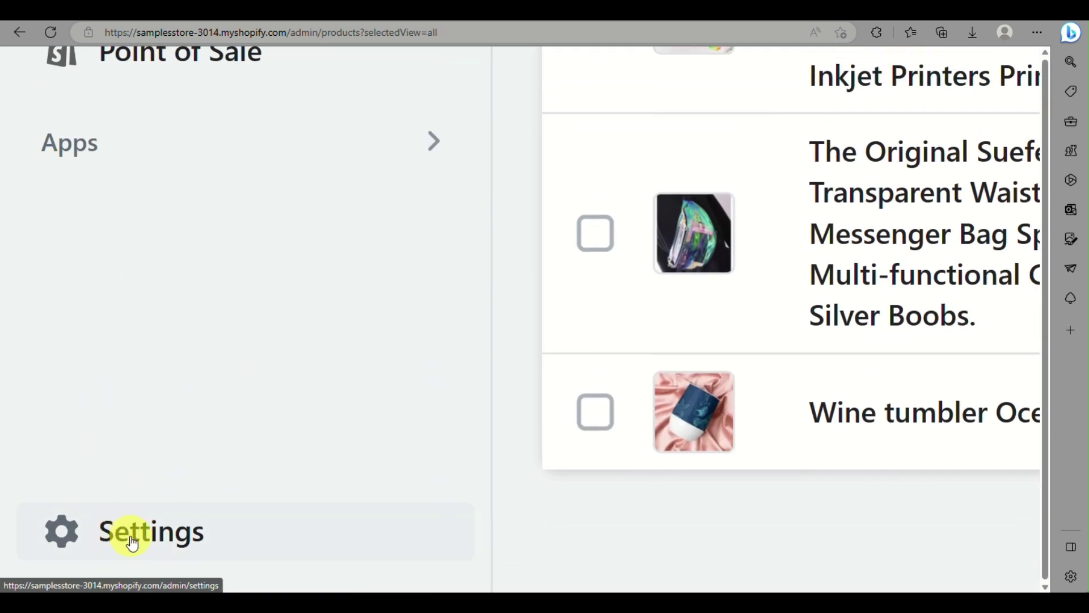
- Go into the store Settings and reach the Payments settings page
{"action": "left_click", "coordinate": [134, 531]}
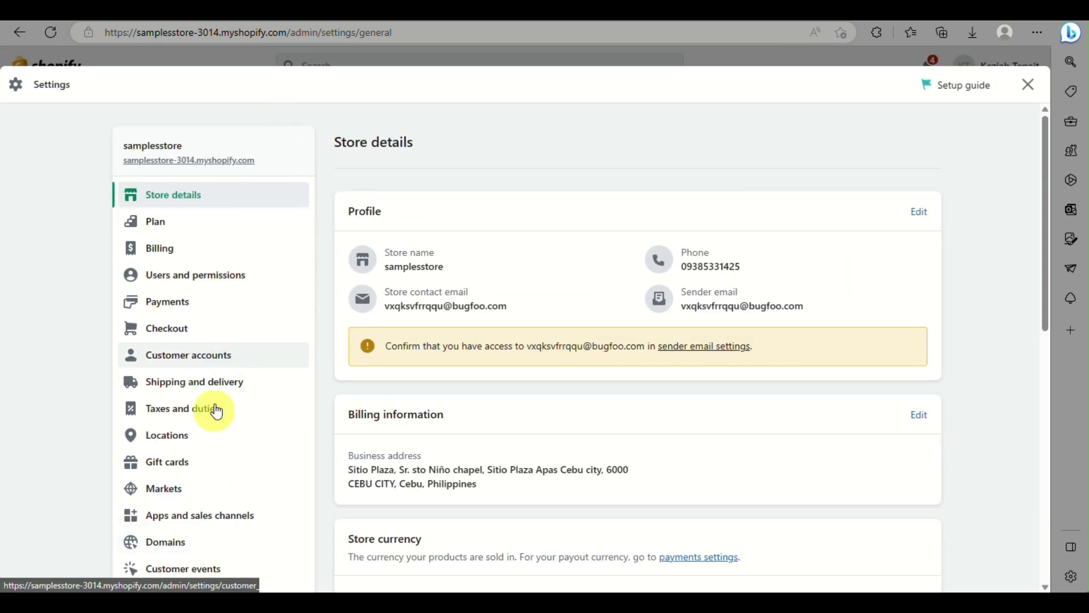
{"action": "scroll", "coordinate": [207, 521], "scroll_direction": "down", "scroll_amount": 1}
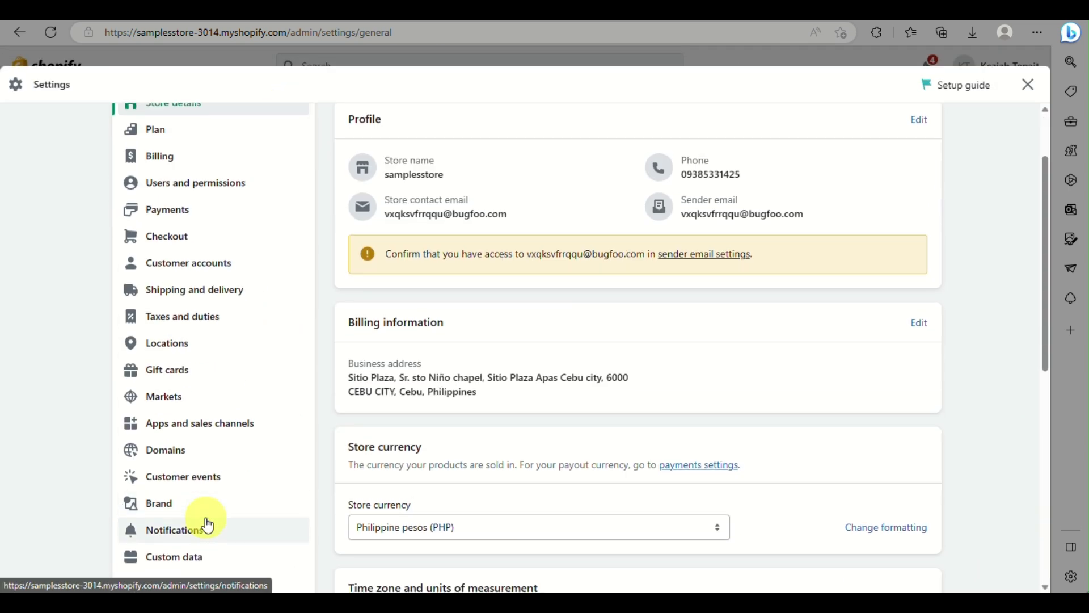
{"action": "left_click", "coordinate": [205, 214]}
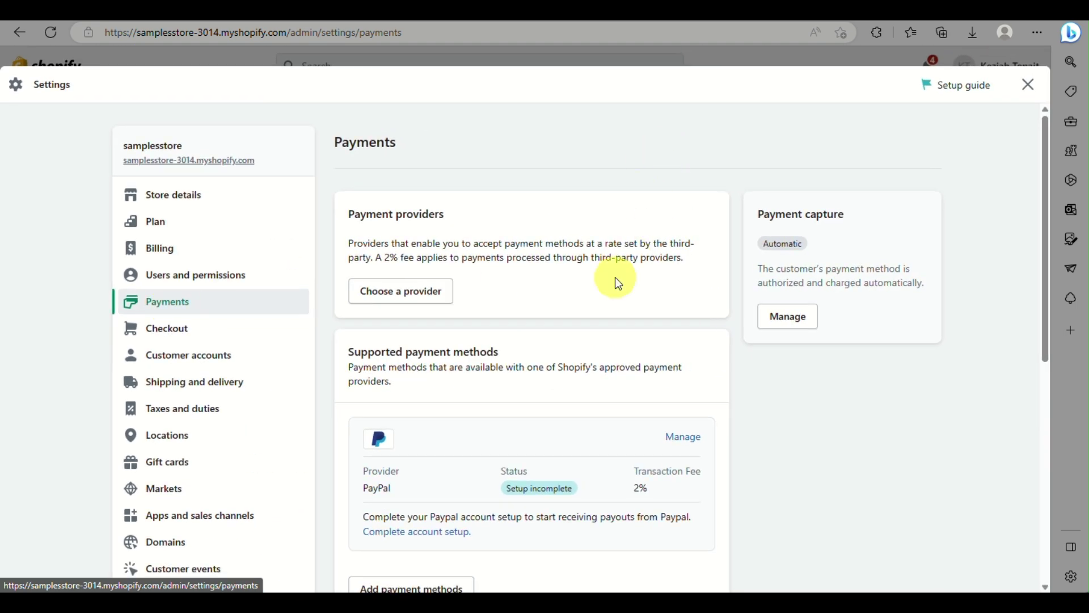
{"action": "scroll", "coordinate": [511, 503], "scroll_direction": "down", "scroll_amount": 4}
{"action": "scroll", "coordinate": [511, 503], "scroll_direction": "down", "scroll_amount": 1}
{"action": "scroll", "coordinate": [511, 503], "scroll_direction": "up", "scroll_amount": 2}
{"action": "scroll", "coordinate": [511, 503], "scroll_direction": "up", "scroll_amount": 2}
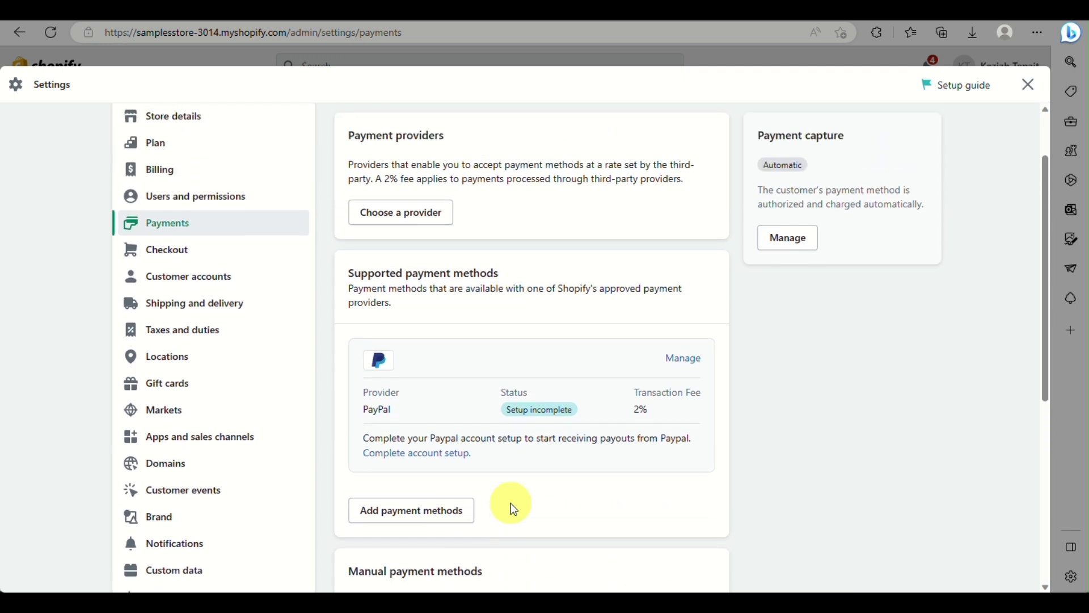
- Reach the Add payment methods page from the payment settings overview
{"action": "left_click", "coordinate": [428, 517]}
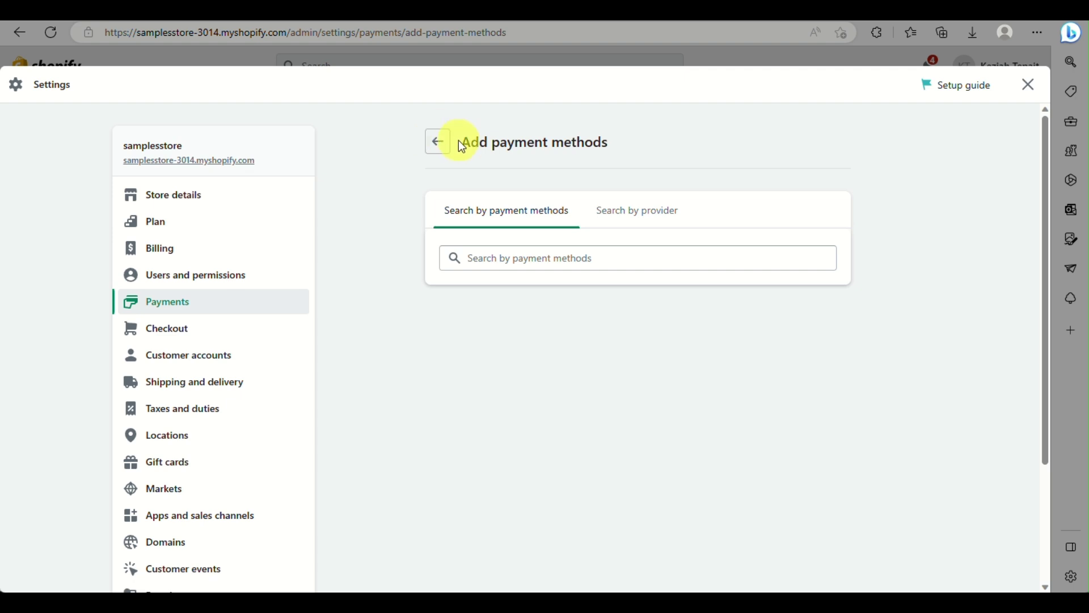
{"action": "left_click", "coordinate": [436, 141]}
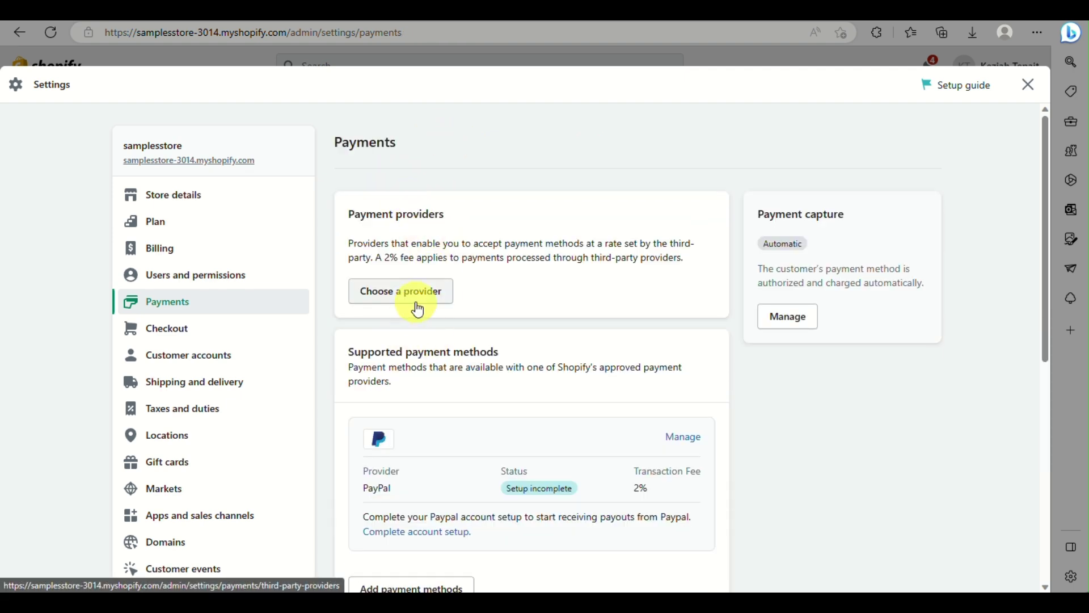
{"action": "scroll", "coordinate": [417, 306], "scroll_direction": "down", "scroll_amount": 3}
{"action": "scroll", "coordinate": [425, 358], "scroll_direction": "down", "scroll_amount": 2}
{"action": "left_click", "coordinate": [415, 316]}
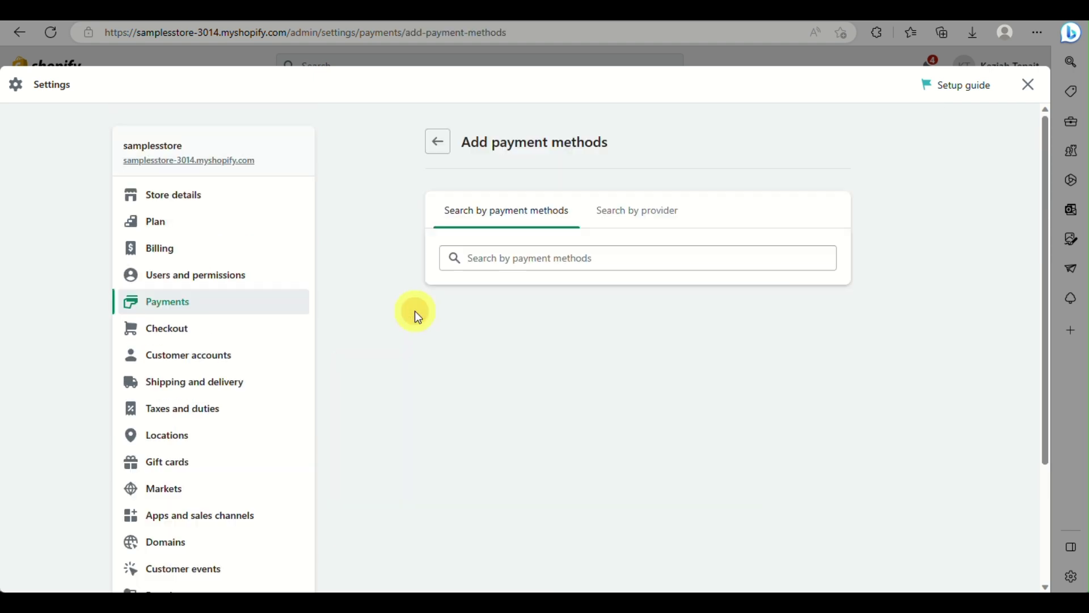
- Search by provider and select 2Checkout Convert Plus (by Verifone) from the provider list
{"action": "left_click", "coordinate": [648, 213]}
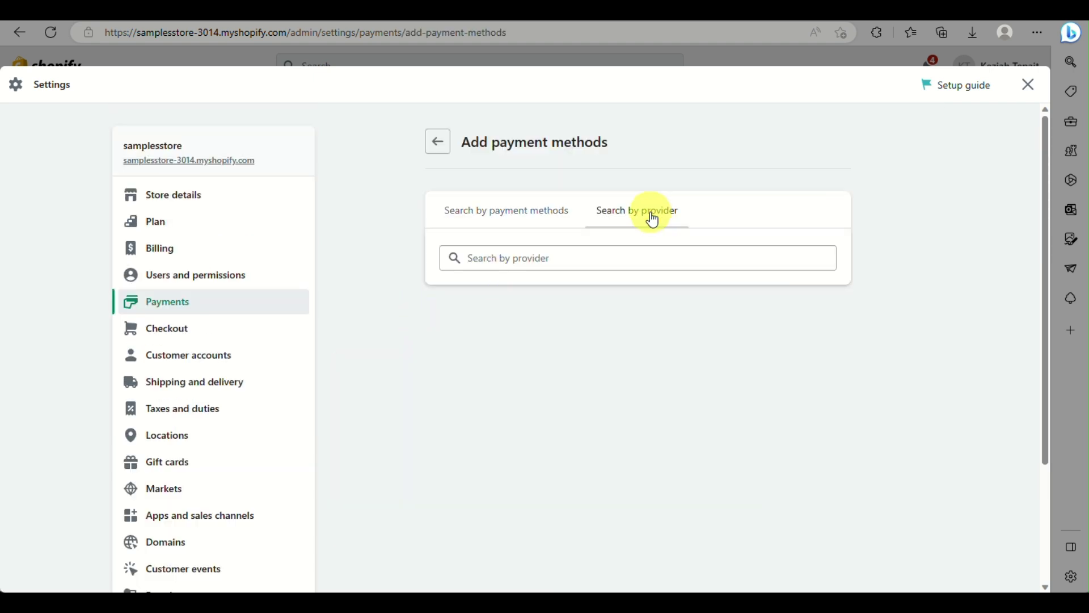
{"action": "left_click", "coordinate": [597, 258]}
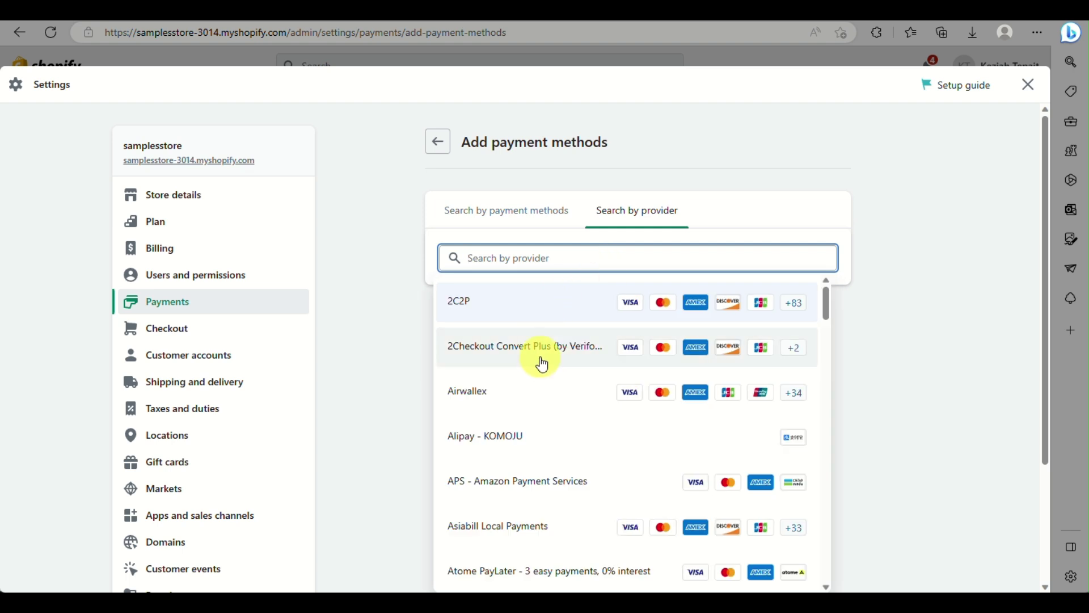
{"action": "left_click", "coordinate": [495, 344]}
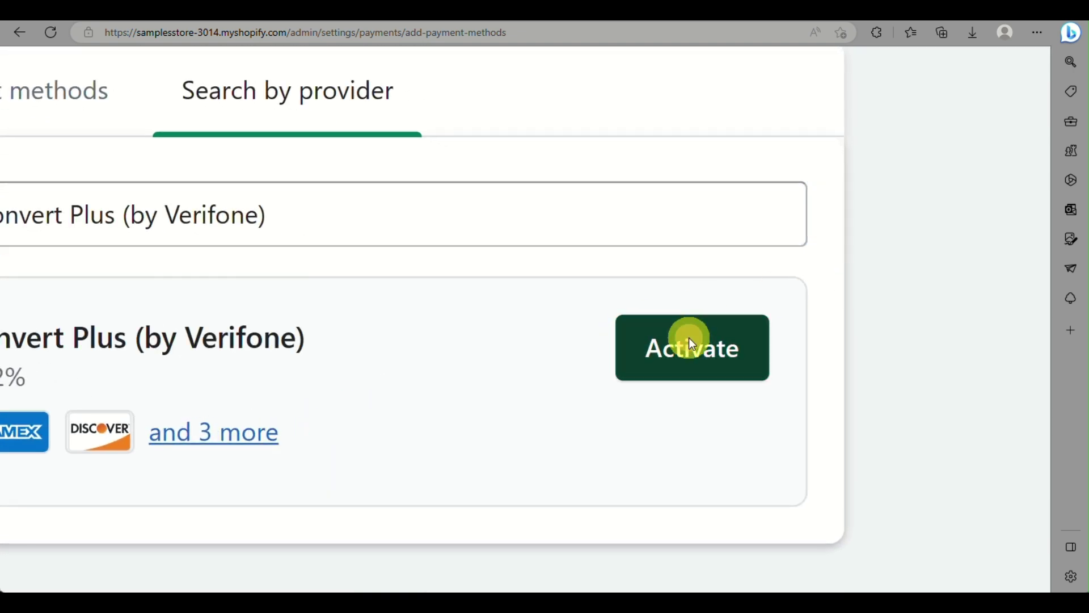
- Activate 2Checkout Convert Plus for the store so the account linking form appears
{"action": "left_click", "coordinate": [689, 338]}
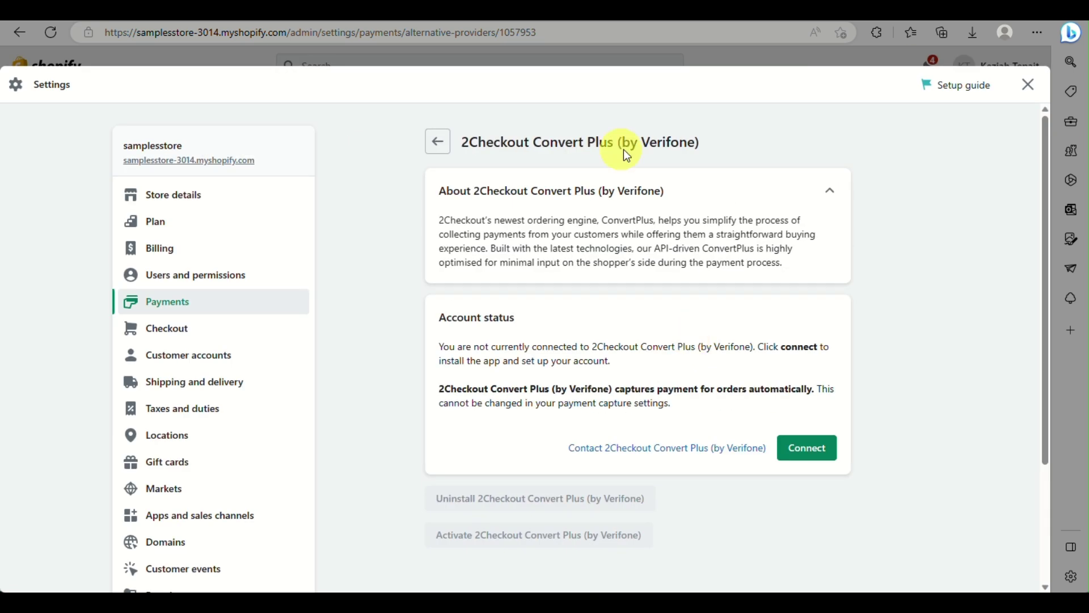
{"action": "scroll", "coordinate": [698, 395], "scroll_direction": "down", "scroll_amount": 1}
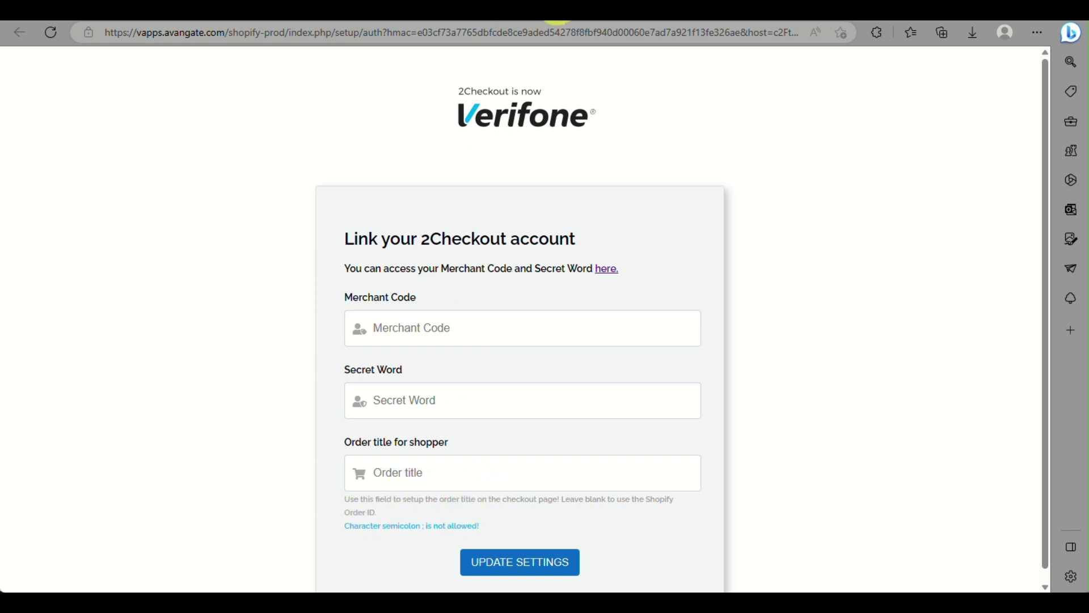
{"action": "mouse_move", "coordinate": [689, 18]}
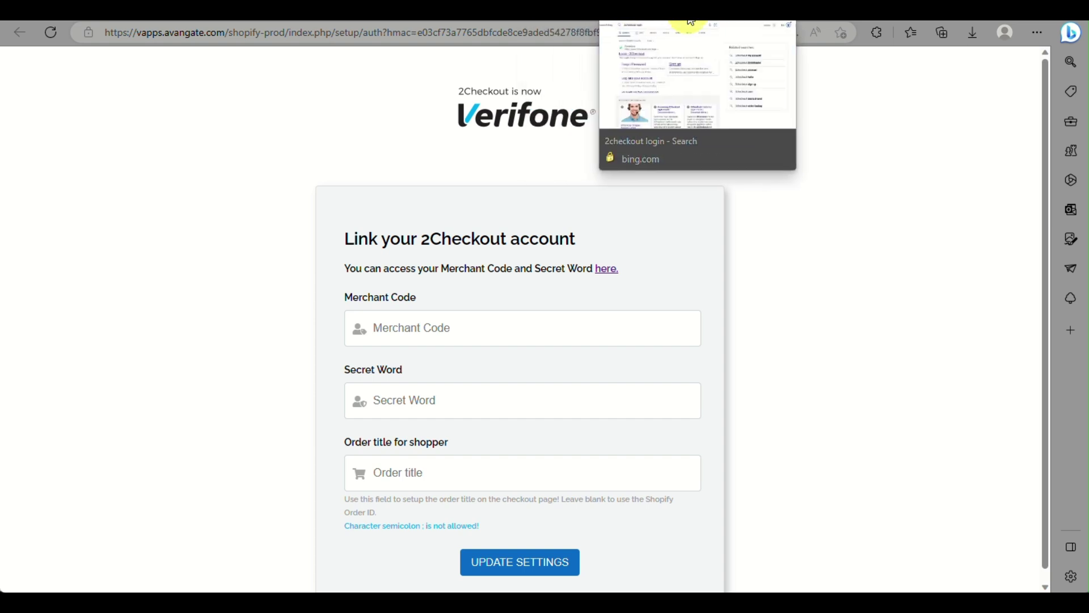
{"action": "left_click", "coordinate": [694, 26]}
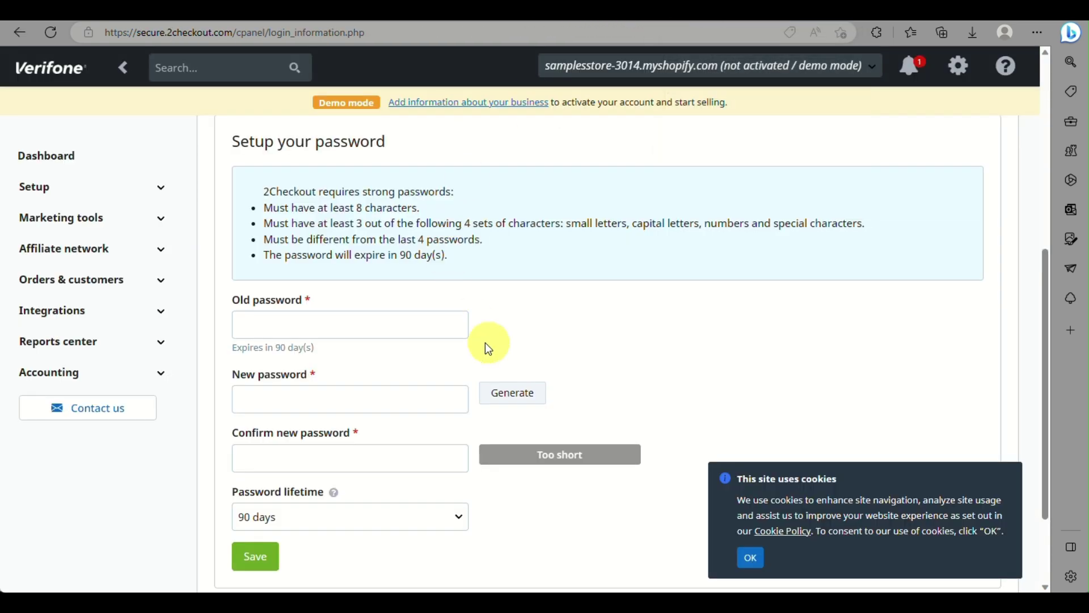
{"action": "scroll", "coordinate": [79, 303], "scroll_direction": "up", "scroll_amount": 3}
{"action": "left_click", "coordinate": [74, 312]}
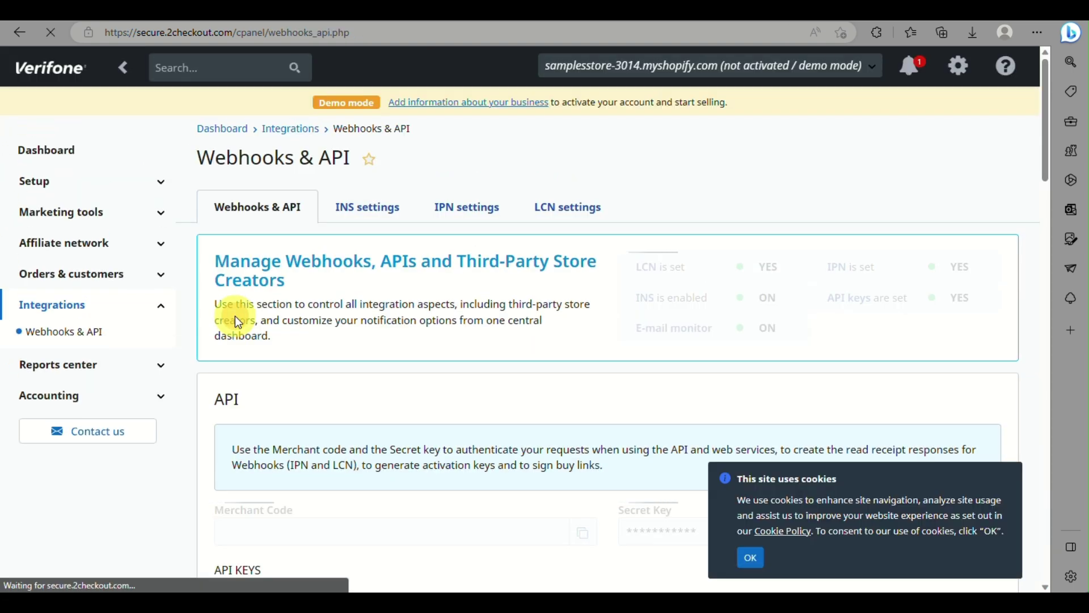
{"action": "scroll", "coordinate": [385, 333], "scroll_direction": "down", "scroll_amount": 1}
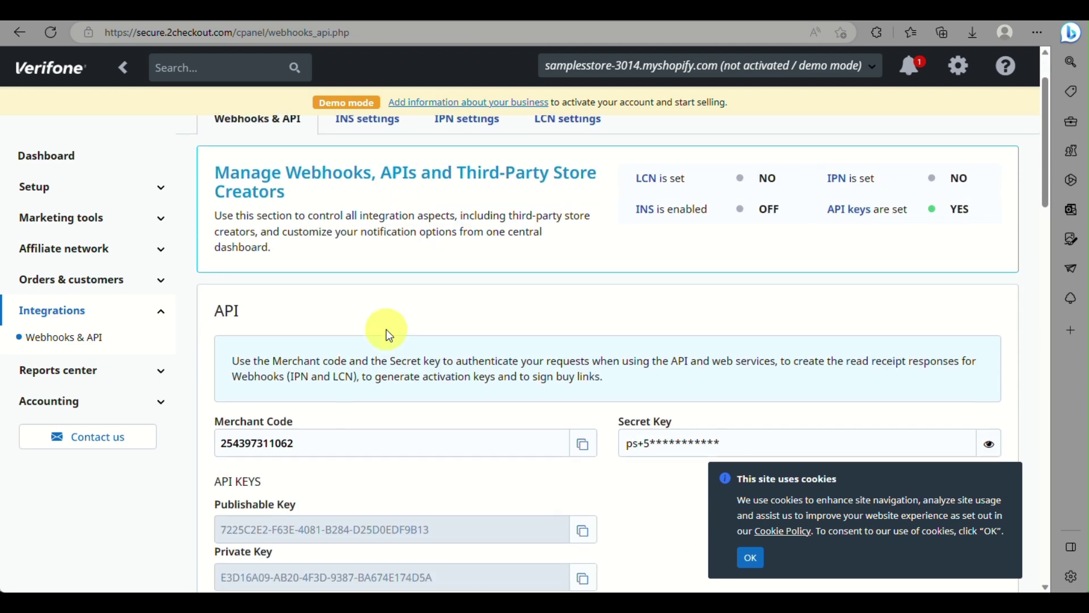
{"action": "scroll", "coordinate": [386, 333], "scroll_direction": "down", "scroll_amount": 2}
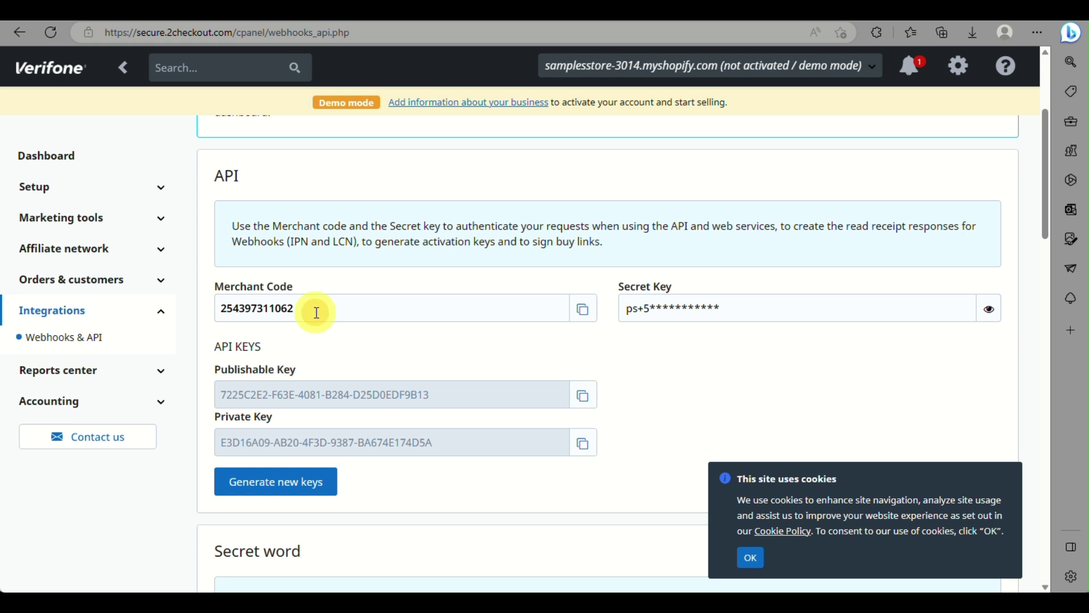
{"action": "left_click_drag", "start_coordinate": [316, 309], "coordinate": [189, 312]}
{"action": "key", "text": "ctrl+c"}
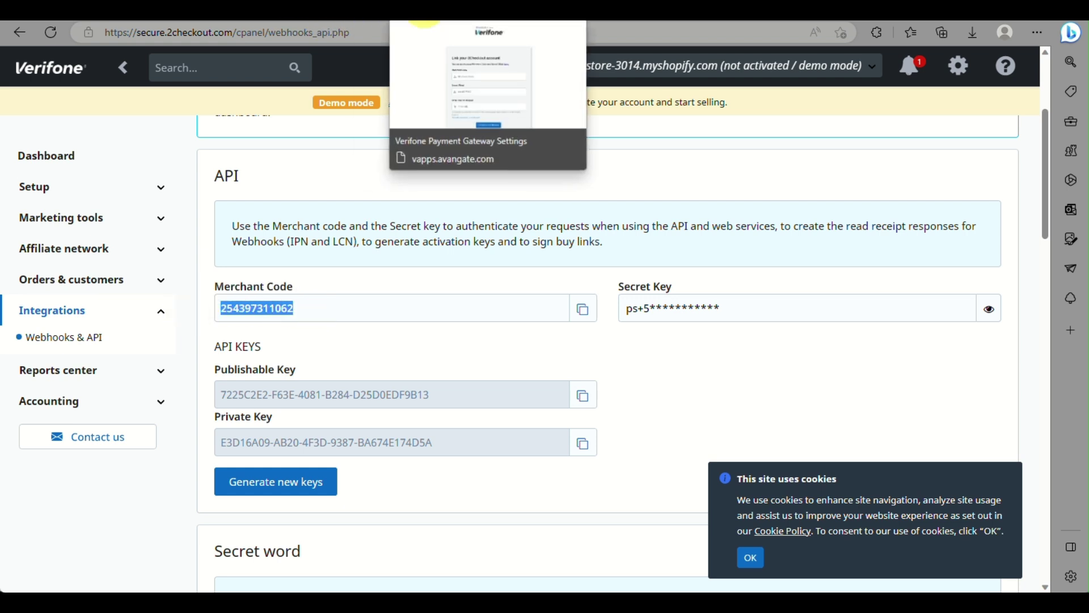
- Paste the merchant code into the Merchant Code field of the linking form
{"action": "left_click", "coordinate": [418, 10]}
{"action": "left_click", "coordinate": [409, 328]}
{"action": "key", "text": "ctrl+v"}
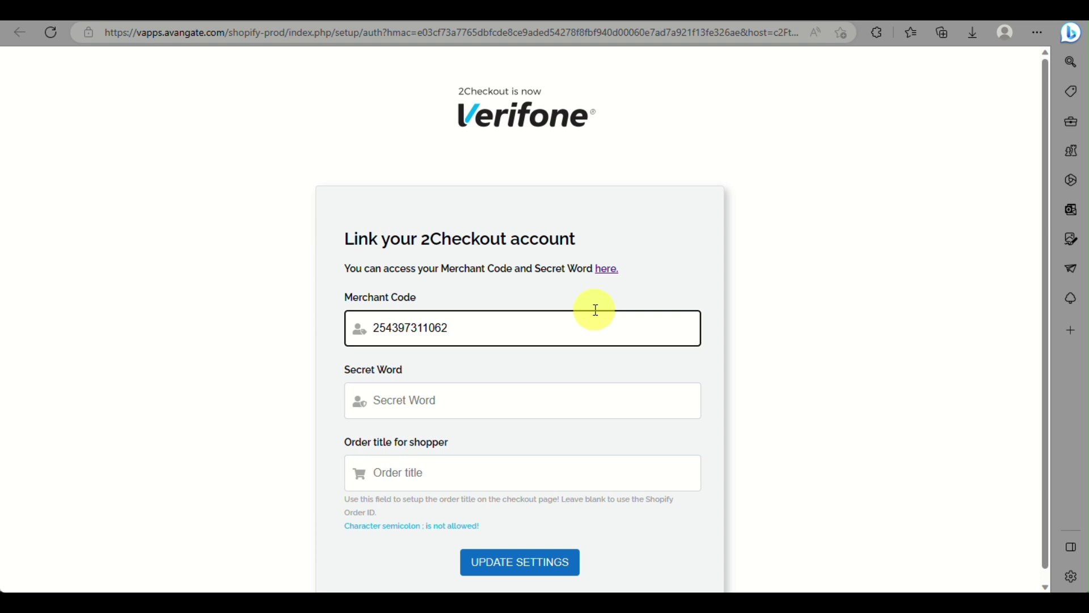
{"action": "left_click", "coordinate": [606, 268]}
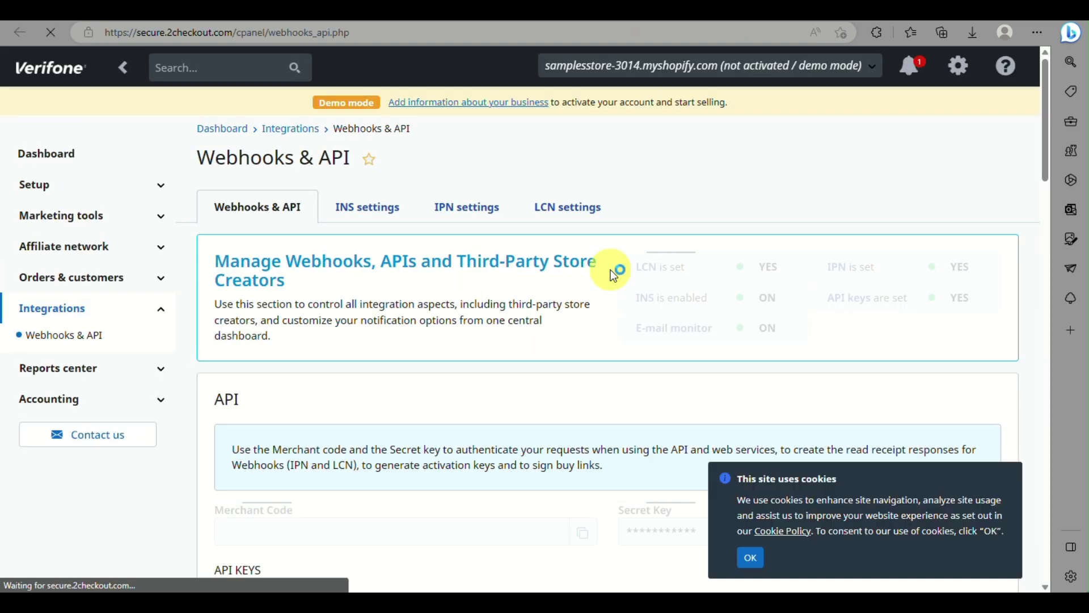
{"action": "scroll", "coordinate": [523, 405], "scroll_direction": "down", "scroll_amount": 3}
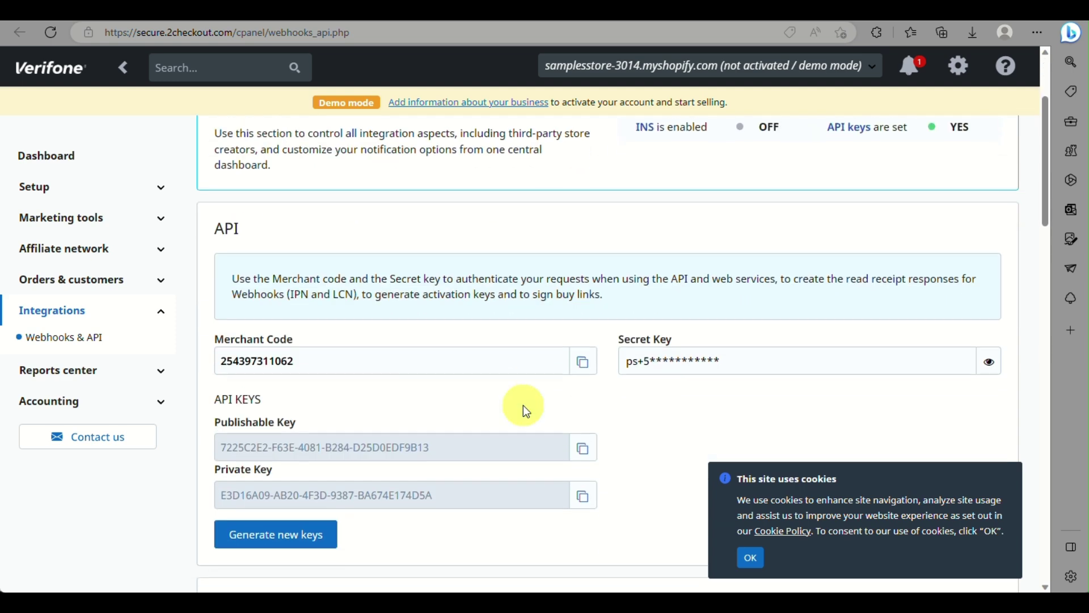
{"action": "scroll", "coordinate": [523, 405], "scroll_direction": "down", "scroll_amount": 2}
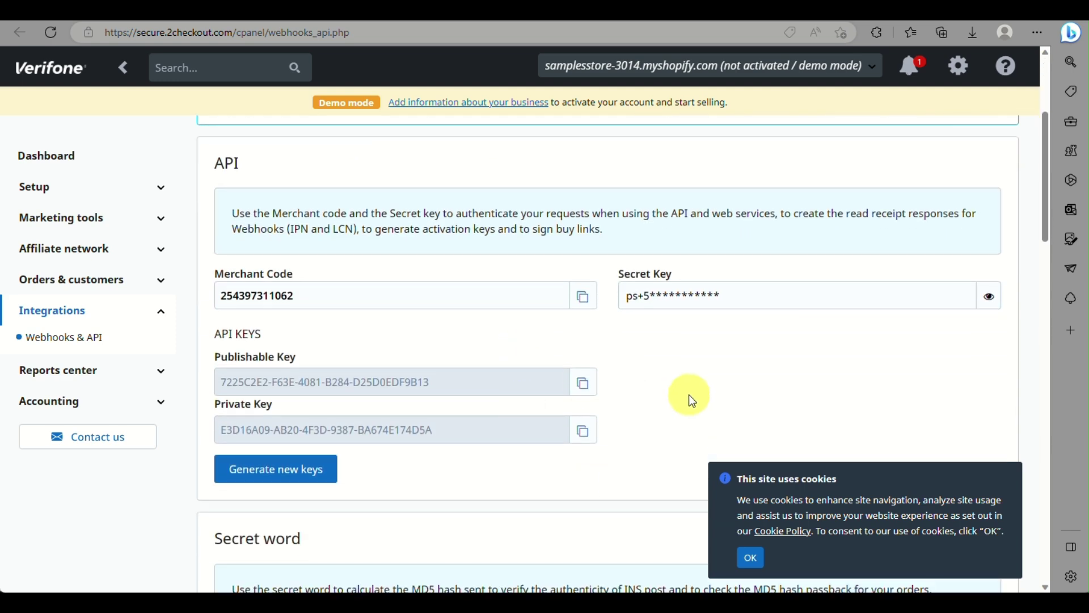
{"action": "scroll", "coordinate": [689, 395], "scroll_direction": "down", "scroll_amount": 3}
{"action": "scroll", "coordinate": [688, 394], "scroll_direction": "down", "scroll_amount": 2}
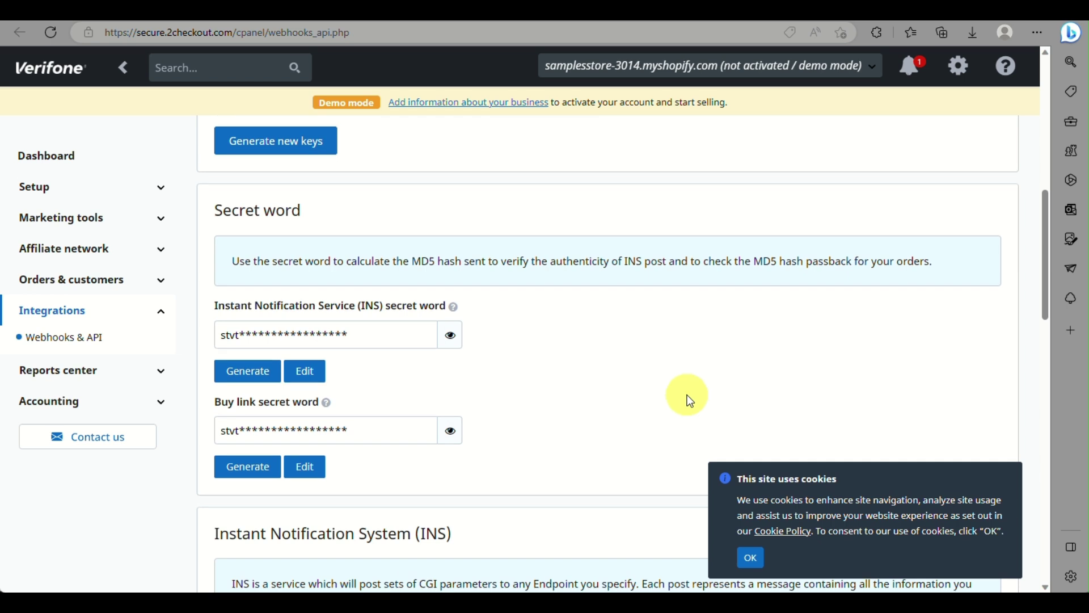
{"action": "left_click", "coordinate": [304, 371]}
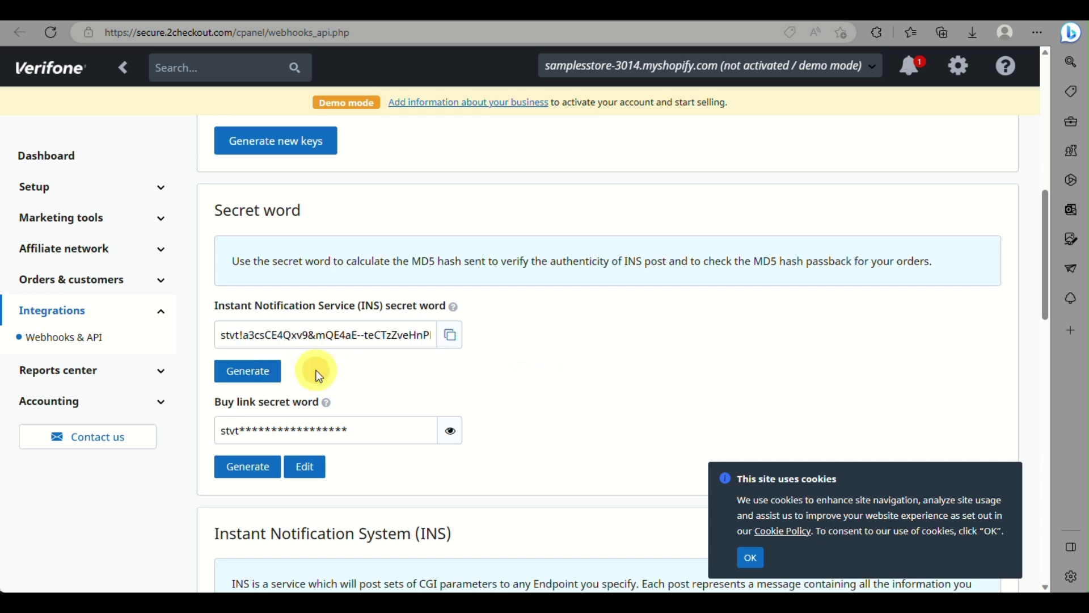
{"action": "left_click", "coordinate": [223, 334]}
{"action": "key", "text": "ctrl+a"}
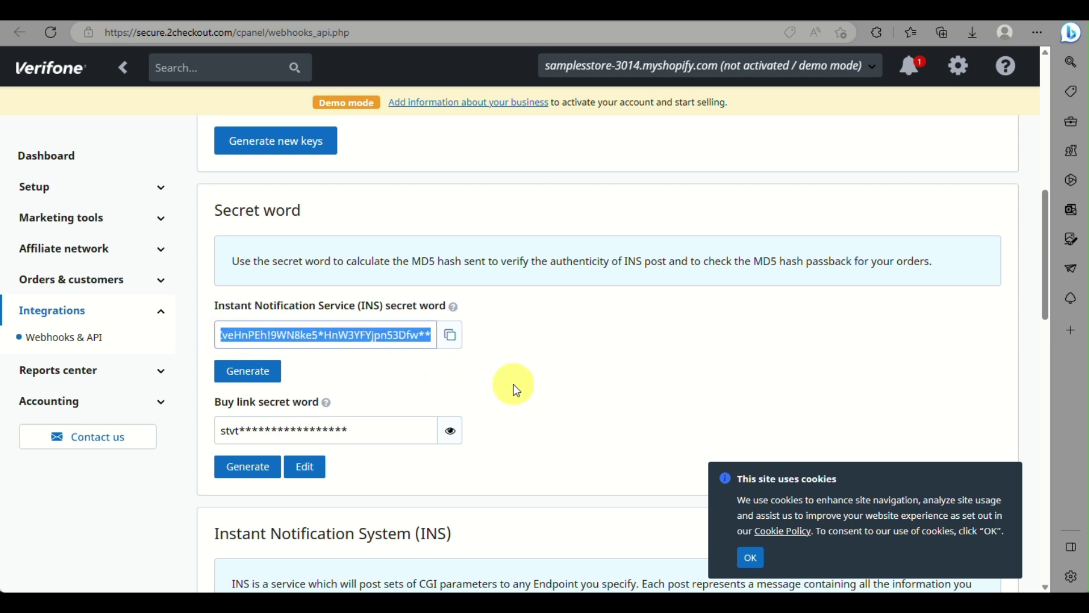
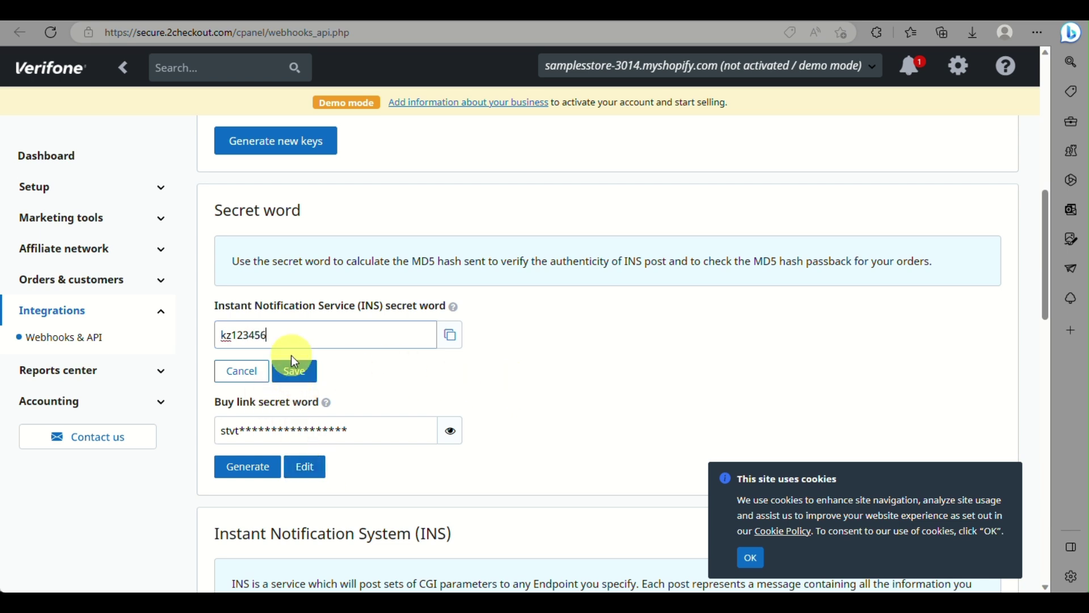
{"action": "left_click", "coordinate": [293, 367]}
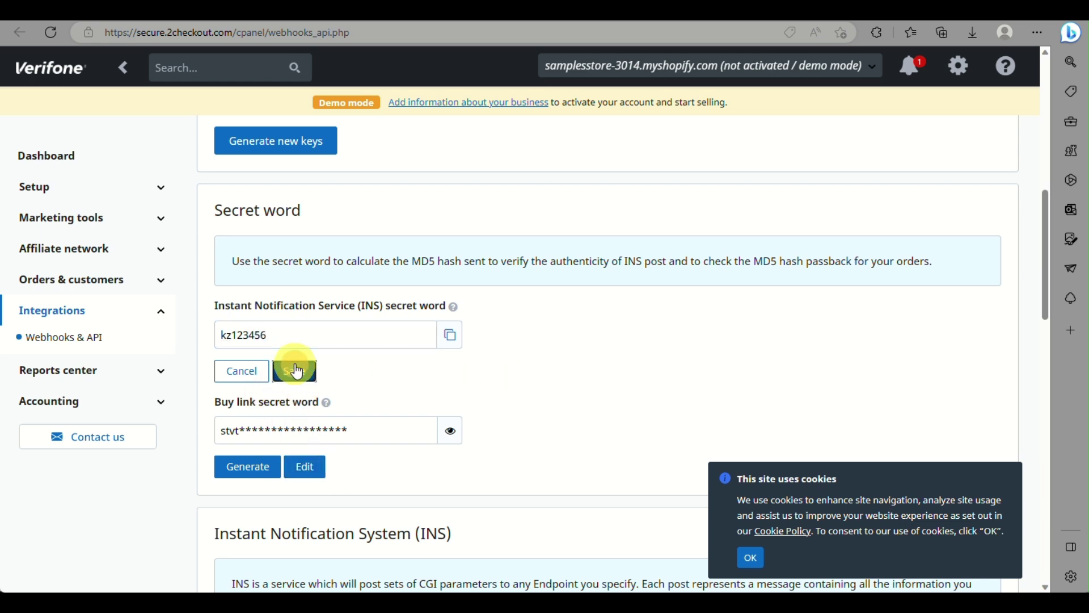
{"action": "double_click", "coordinate": [343, 430]}
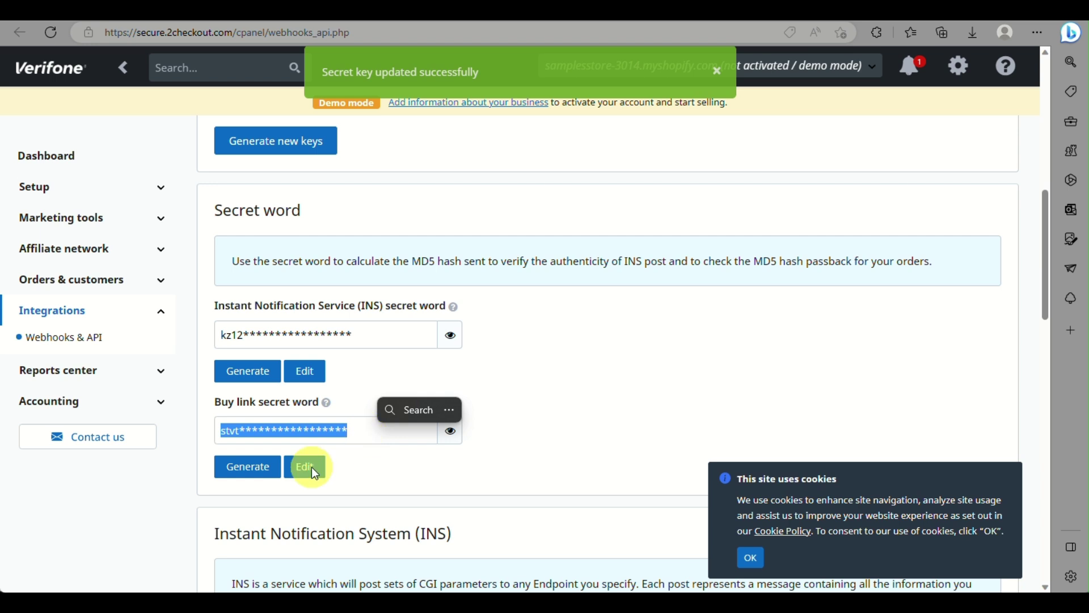
{"action": "left_click", "coordinate": [304, 466]}
{"action": "double_click", "coordinate": [379, 430]}
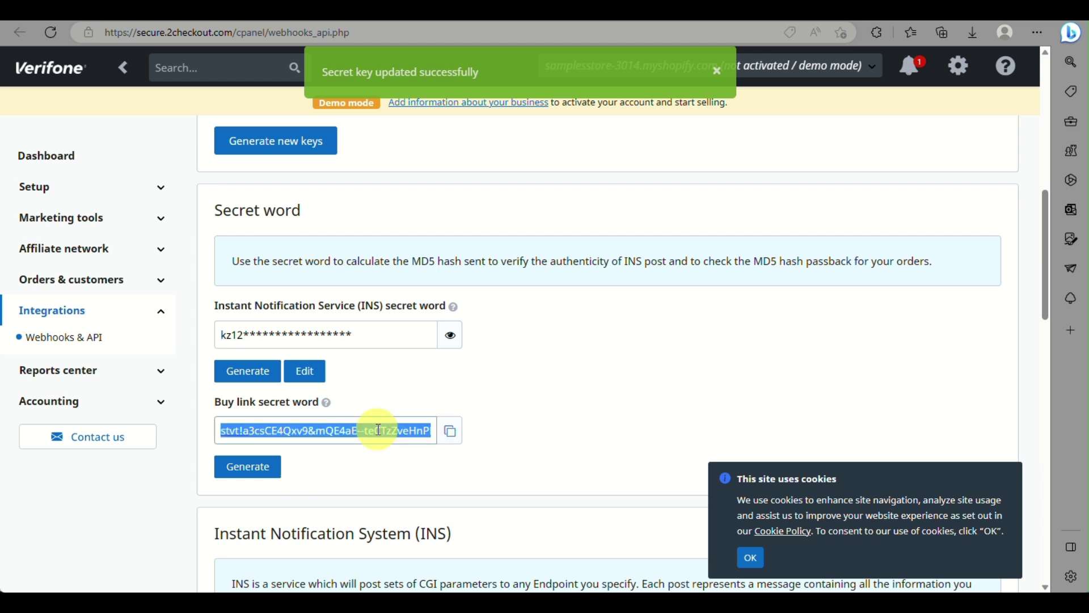
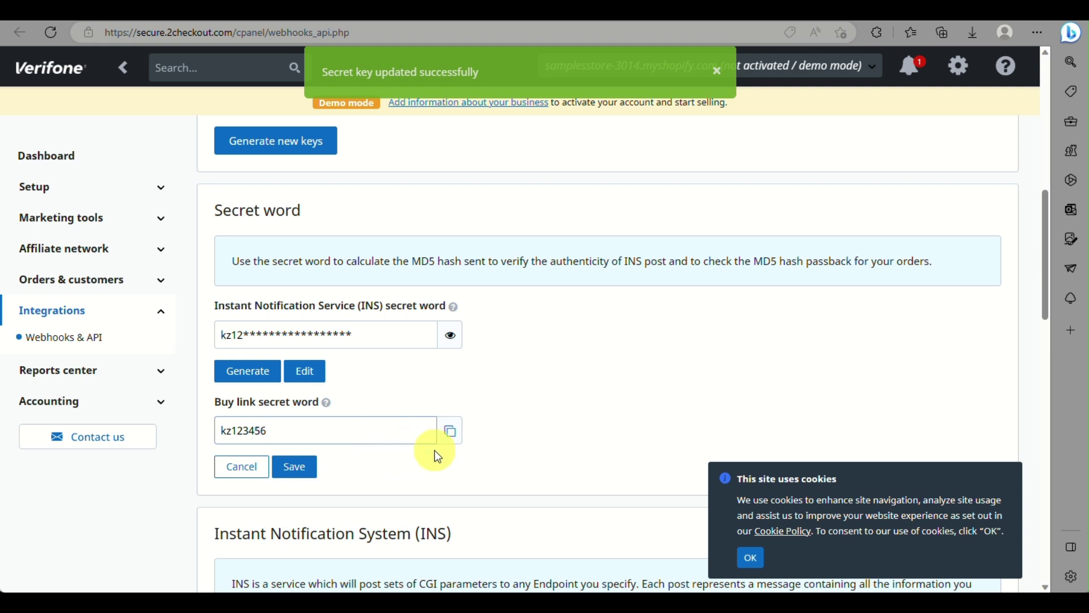
{"action": "left_click", "coordinate": [295, 465]}
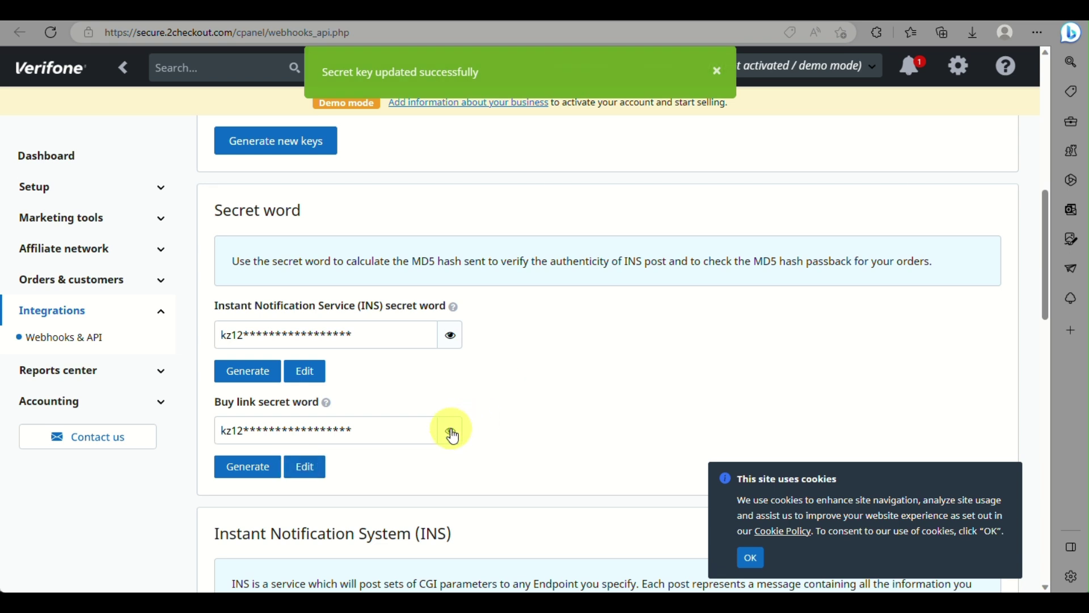
- Reveal the saved buy link secret word and copy it to the clipboard
{"action": "left_click", "coordinate": [450, 430]}
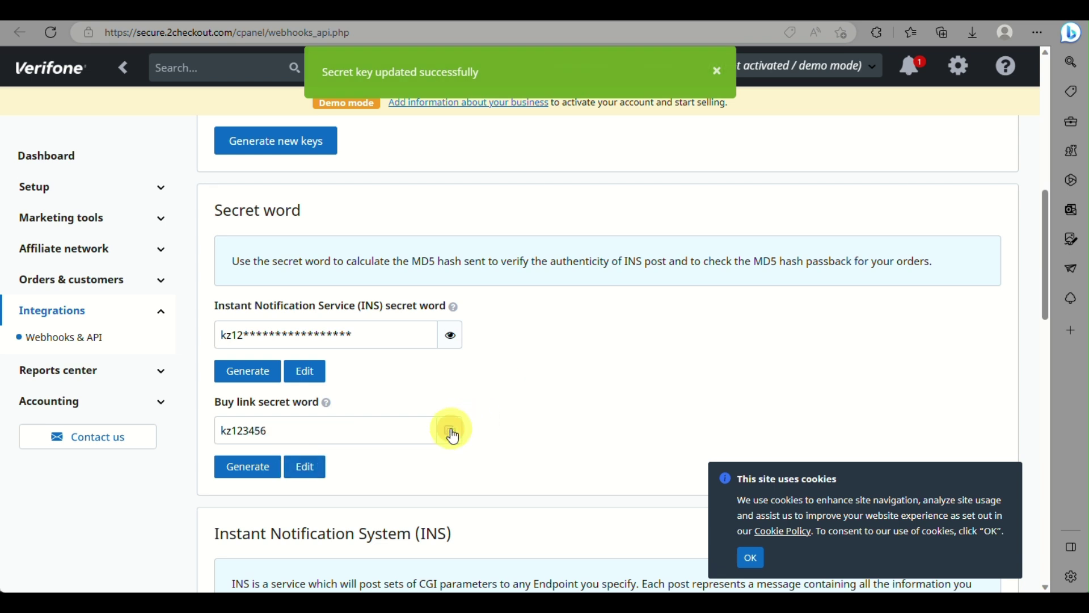
{"action": "double_click", "coordinate": [255, 431]}
{"action": "key", "text": "ctrl+c"}
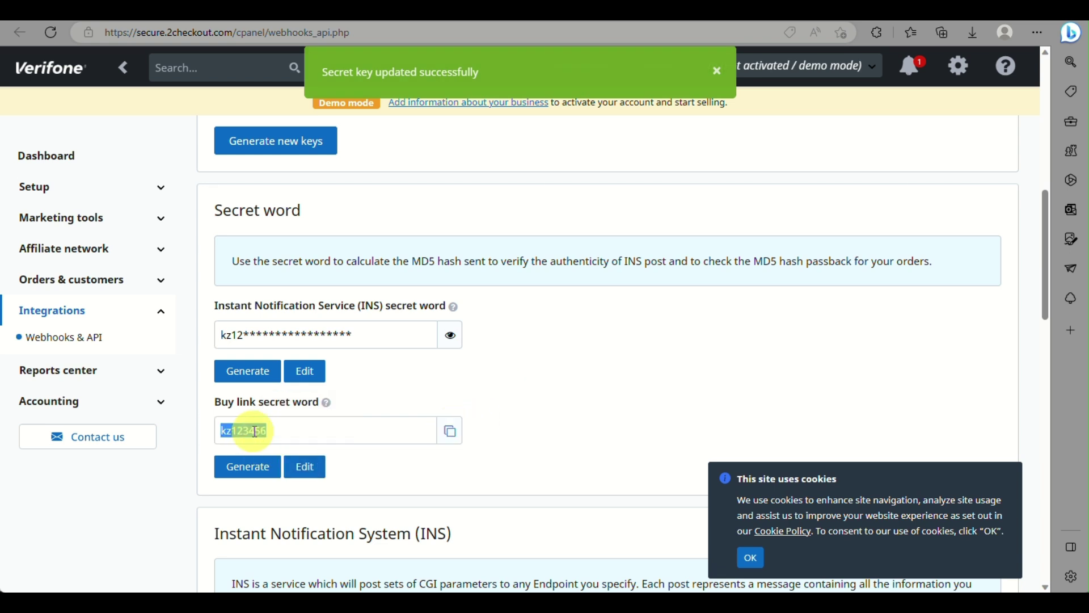
- Return to Shopify's 2Checkout Convert Plus settings, still showing not connected
{"action": "left_click", "coordinate": [349, 11]}
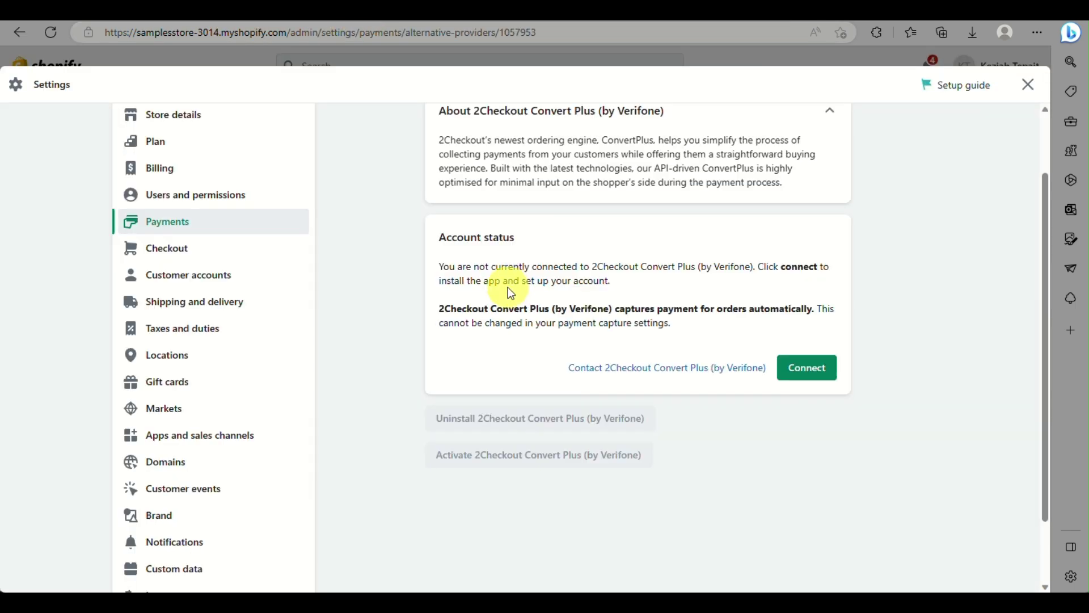
{"action": "scroll", "coordinate": [508, 287], "scroll_direction": "up", "scroll_amount": 2}
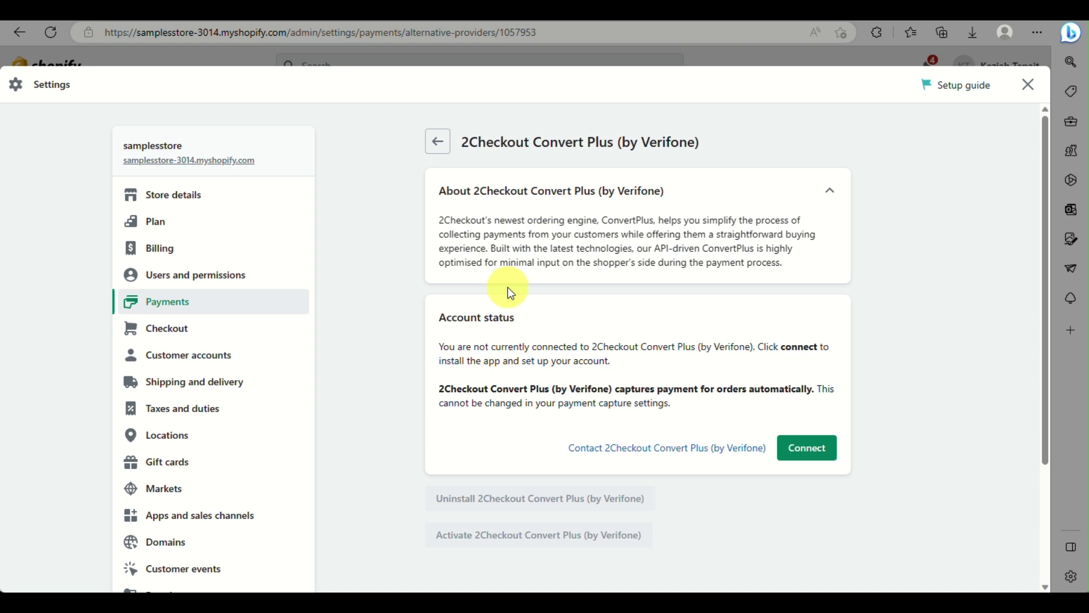
{"action": "left_click", "coordinate": [387, 11]}
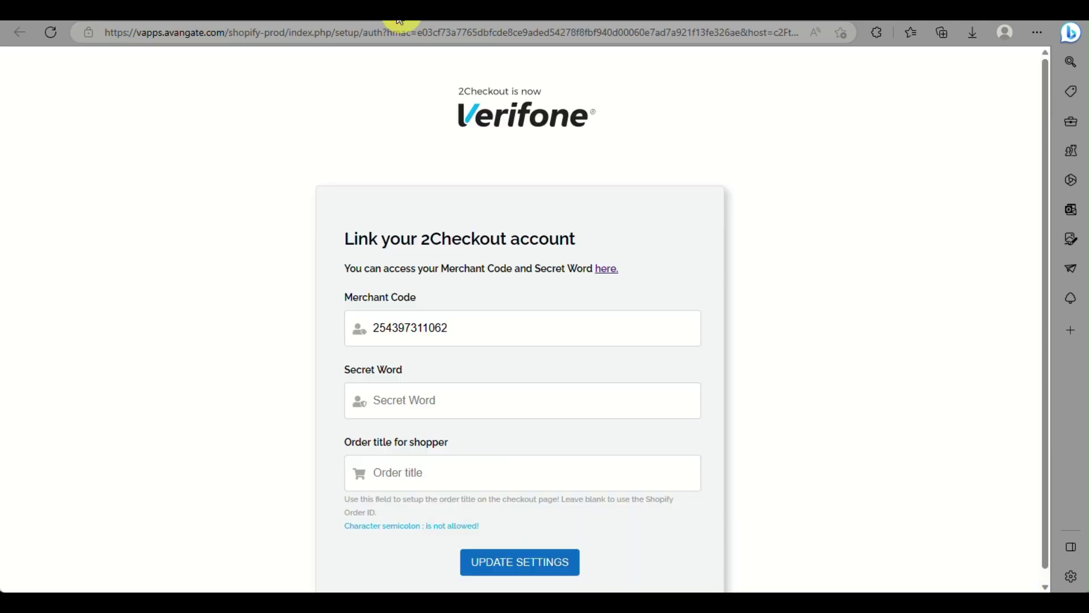
{"action": "scroll", "coordinate": [418, 393], "scroll_direction": "down", "scroll_amount": 1}
{"action": "left_click", "coordinate": [396, 392]}
{"action": "left_click", "coordinate": [417, 461]}
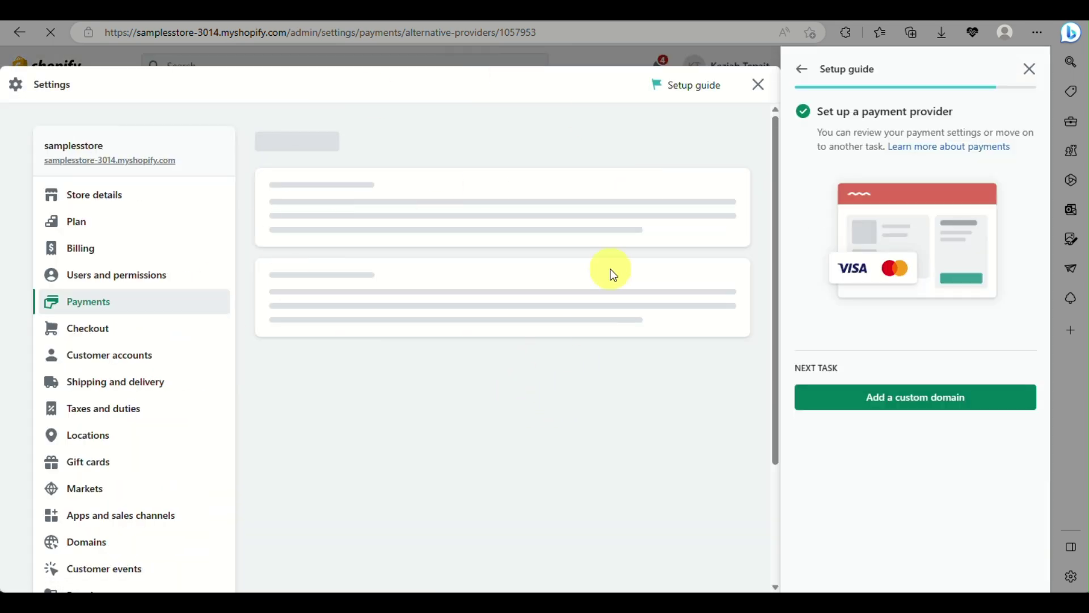
{"action": "scroll", "coordinate": [476, 349], "scroll_direction": "down", "scroll_amount": 5}
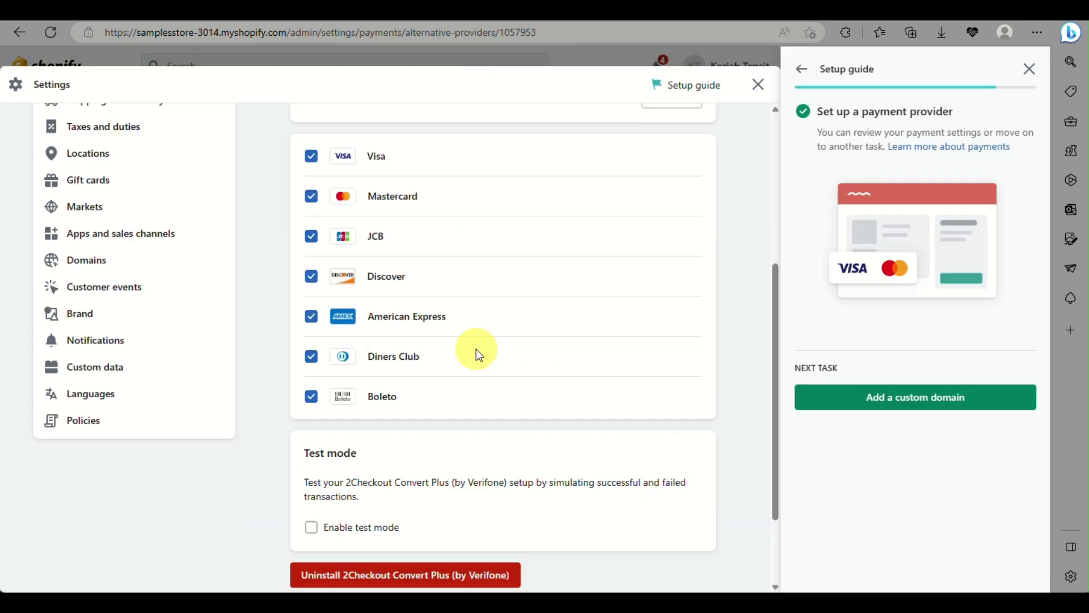
{"action": "scroll", "coordinate": [475, 349], "scroll_direction": "down", "scroll_amount": 3}
{"action": "scroll", "coordinate": [476, 350], "scroll_direction": "up", "scroll_amount": 2}
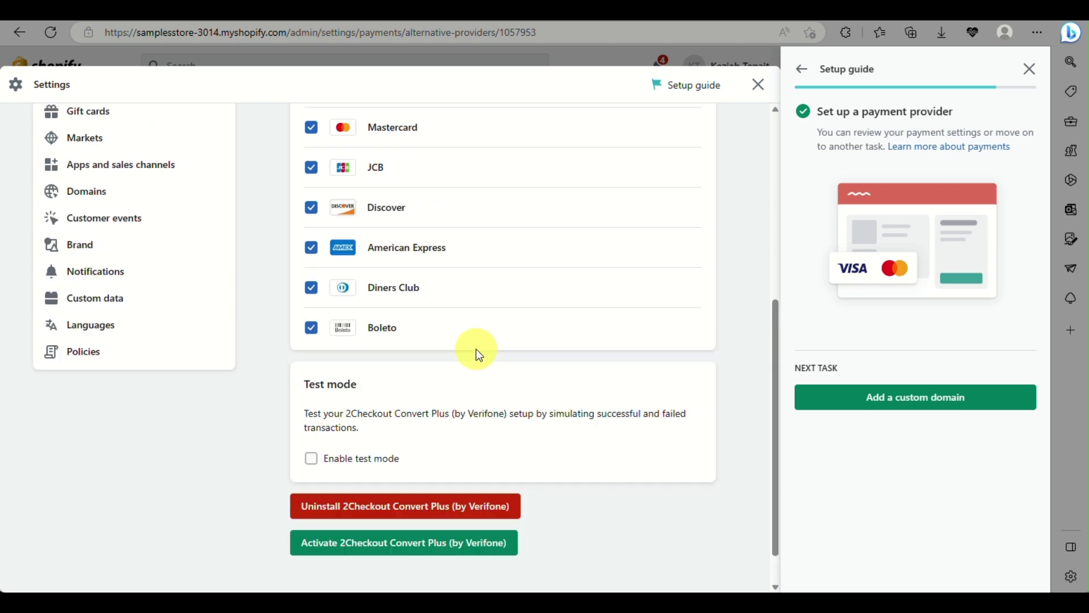
{"action": "scroll", "coordinate": [475, 348], "scroll_direction": "up", "scroll_amount": 1}
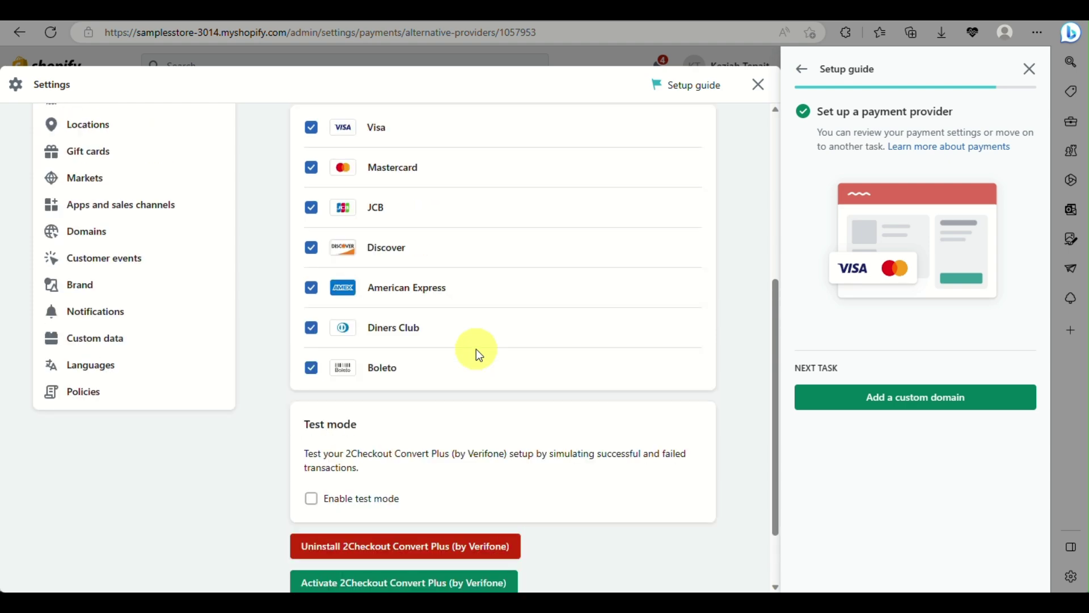
{"action": "scroll", "coordinate": [443, 502], "scroll_direction": "up", "scroll_amount": 3}
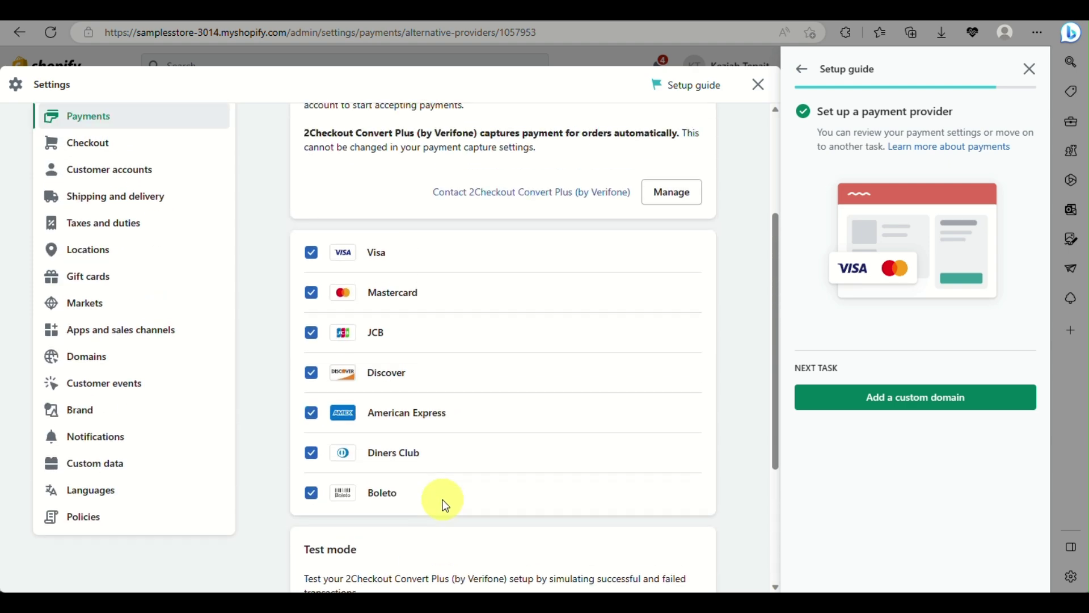
{"action": "scroll", "coordinate": [443, 502], "scroll_direction": "up", "scroll_amount": 3}
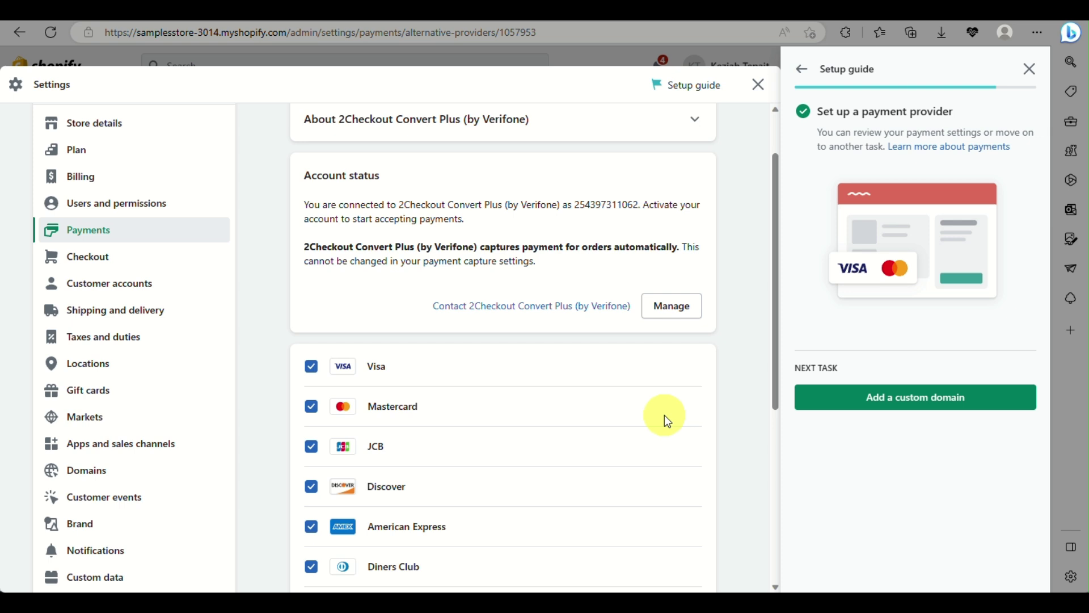
{"action": "scroll", "coordinate": [664, 414], "scroll_direction": "up", "scroll_amount": 3}
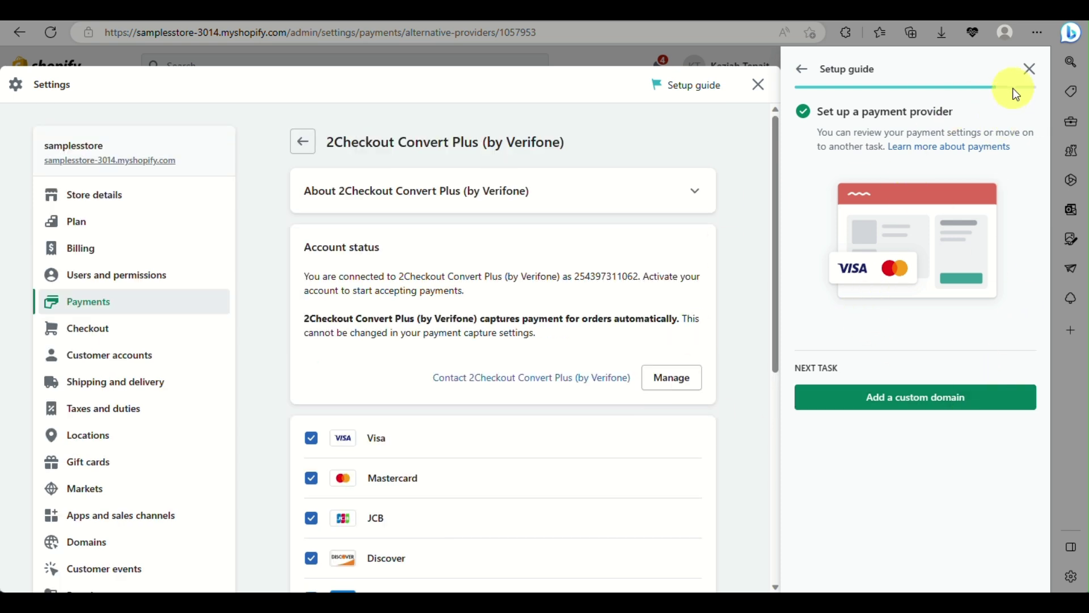
{"action": "left_click", "coordinate": [1028, 70]}
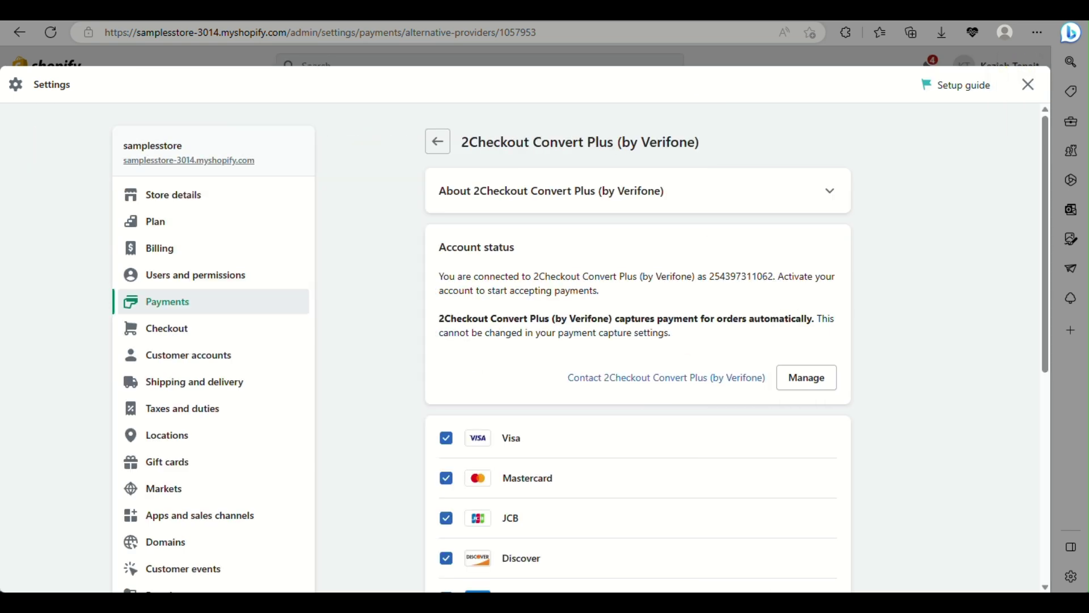